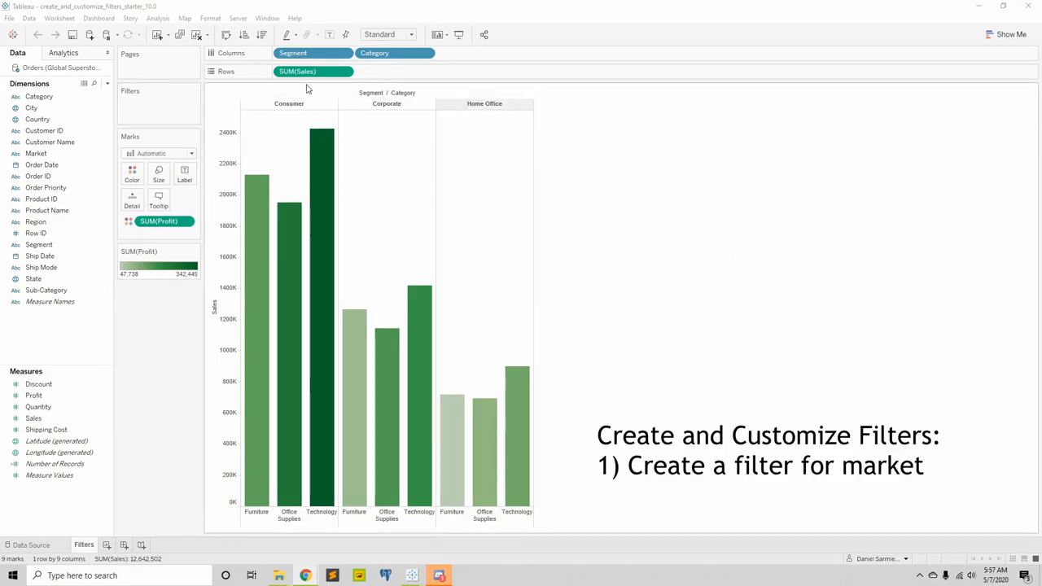
# Show a filter for the Market dimension on the worksheet.
pyautogui.click(37, 154)
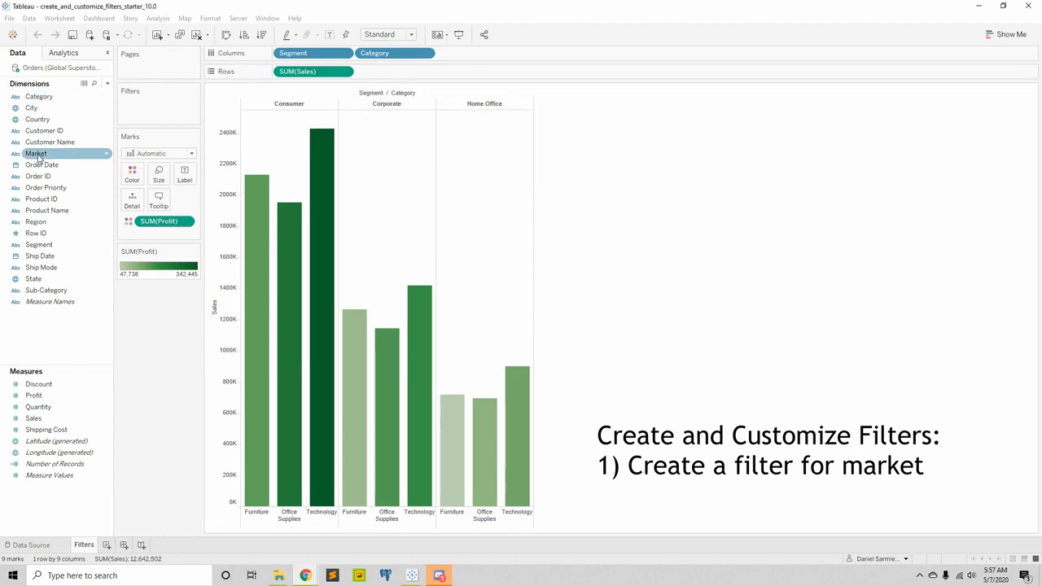
pyautogui.click(37, 155)
pyautogui.rightClick(37, 157)
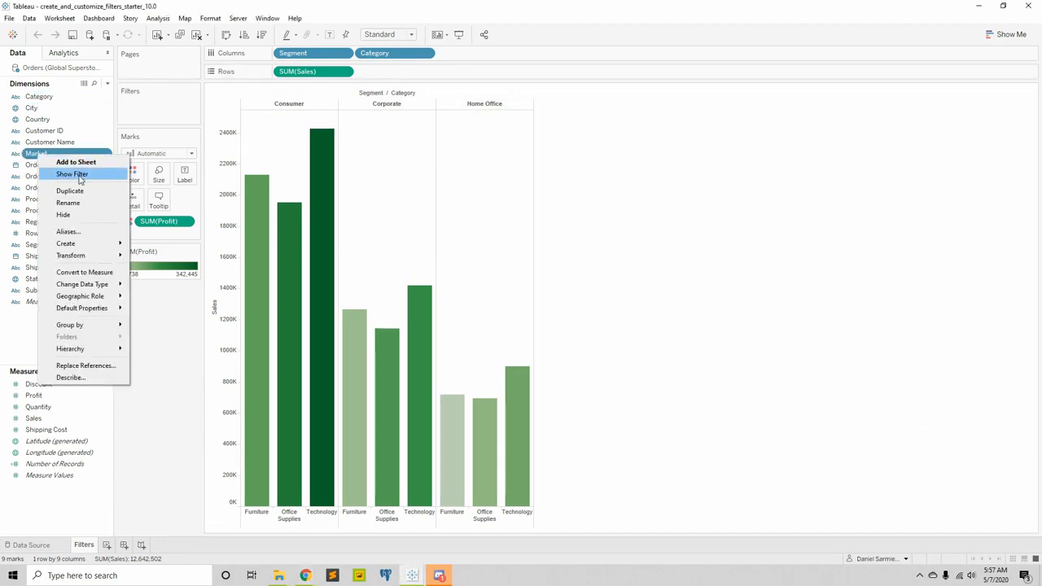
pyautogui.click(79, 176)
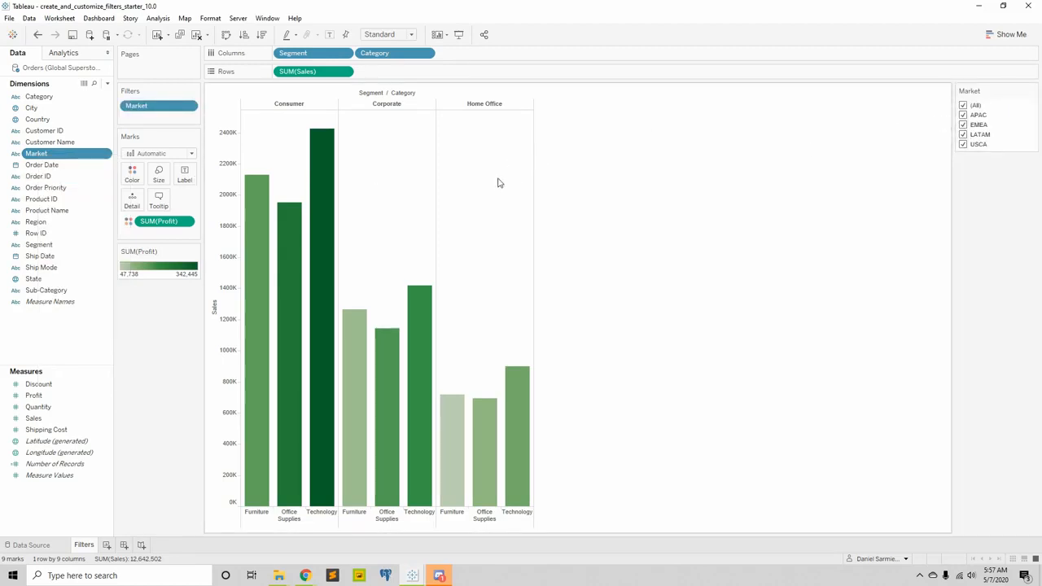
# Try the Market filter by excluding LATAM and USCA from the chart and including them again.
pyautogui.click(963, 106)
pyautogui.click(962, 114)
pyautogui.click(963, 125)
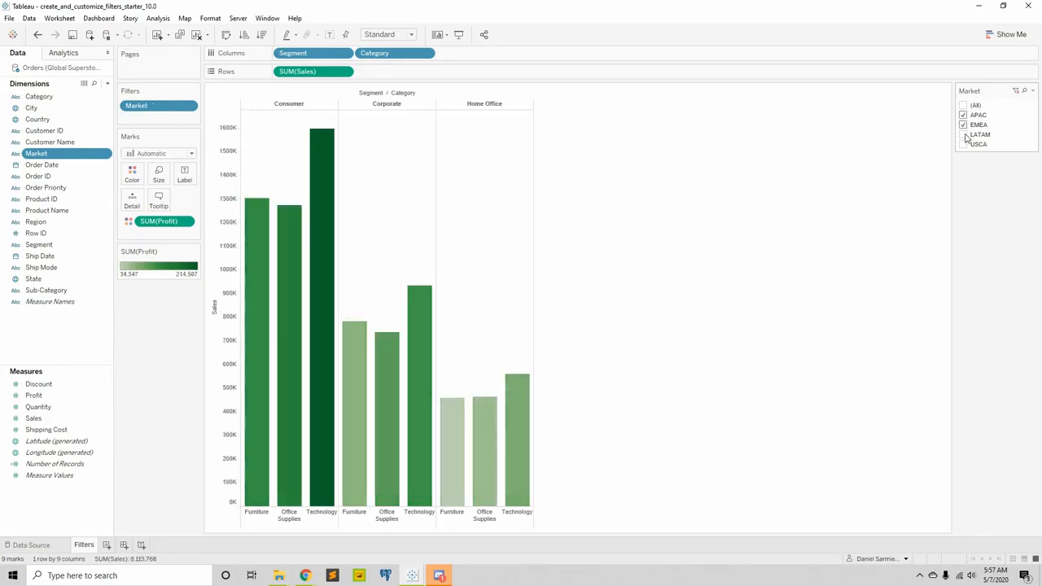
pyautogui.click(963, 134)
pyautogui.click(962, 144)
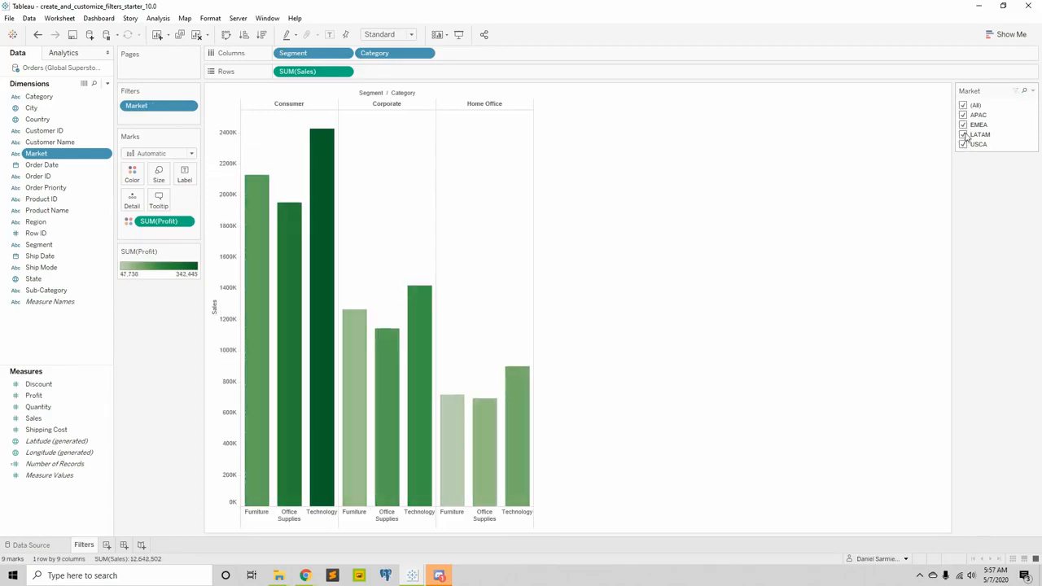
pyautogui.click(963, 134)
pyautogui.click(963, 144)
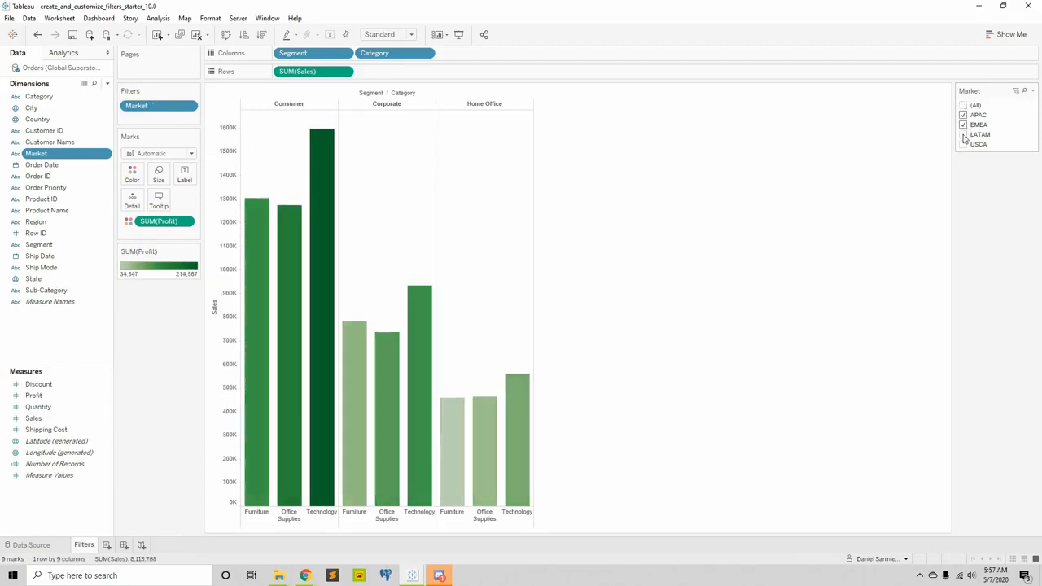
pyautogui.click(963, 135)
pyautogui.click(963, 144)
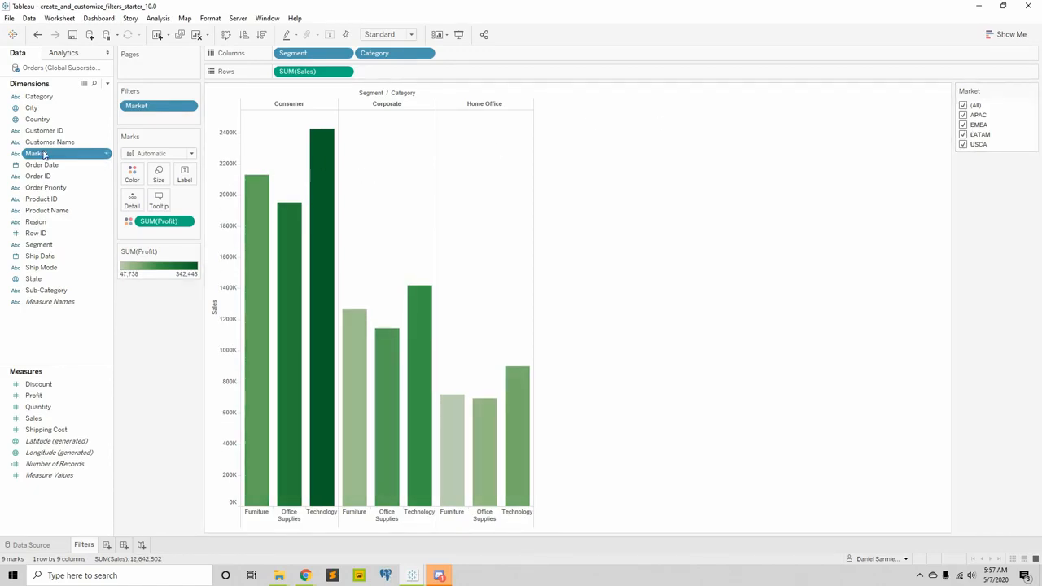
# Add Market to Rows ahead of SUM(Sales) and test the filter by excluding APAC and EMEA, then restoring both.
pyautogui.moveTo(44, 154); pyautogui.dragTo(279, 74)
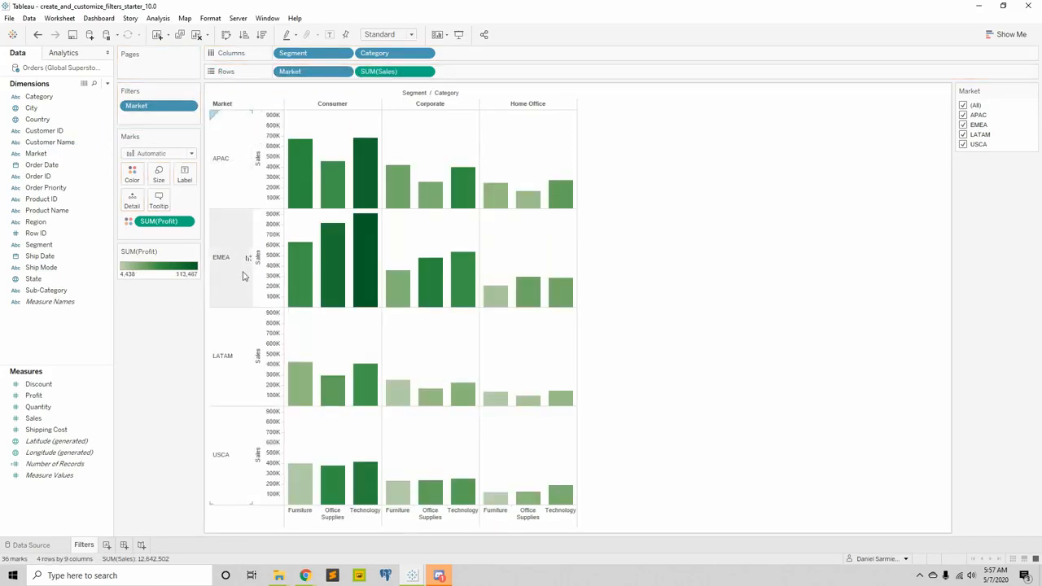
pyautogui.click(964, 116)
pyautogui.click(964, 125)
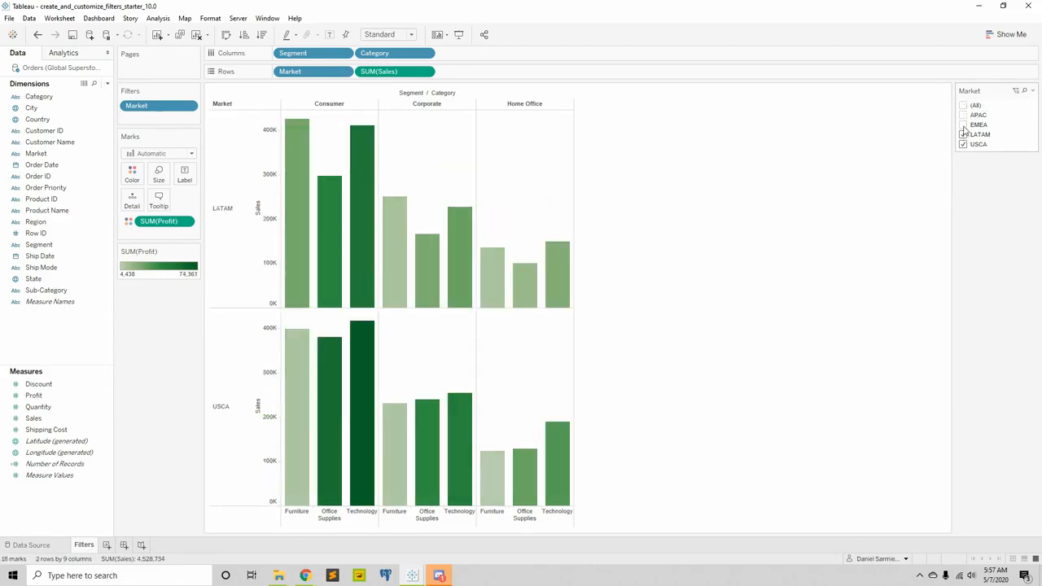
pyautogui.click(963, 125)
pyautogui.click(963, 116)
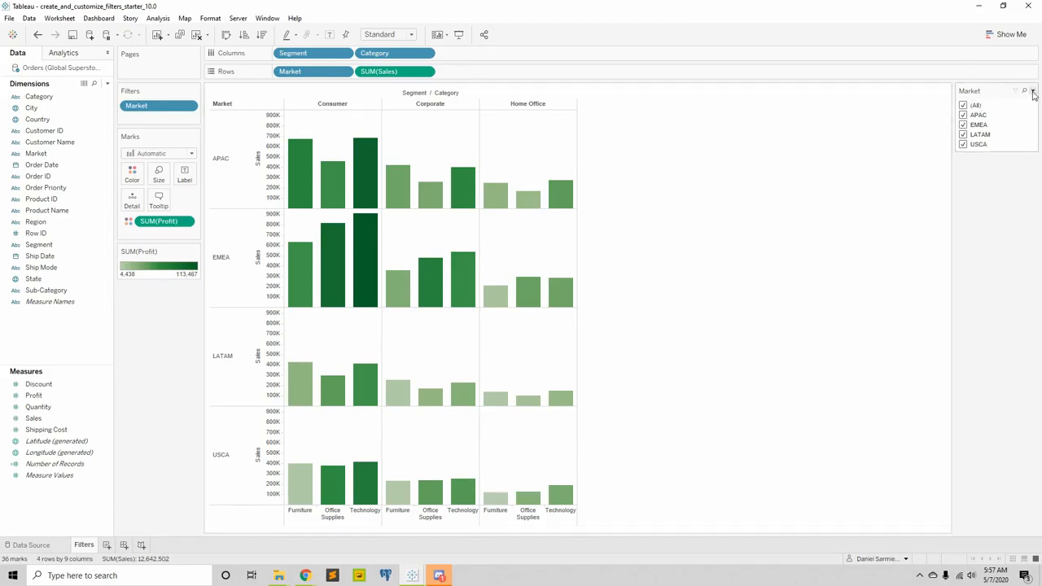
# Change the Market filter to Single Value (list) and show APAC, EMEA and finally LATAM on its own.
pyautogui.click(1032, 92)
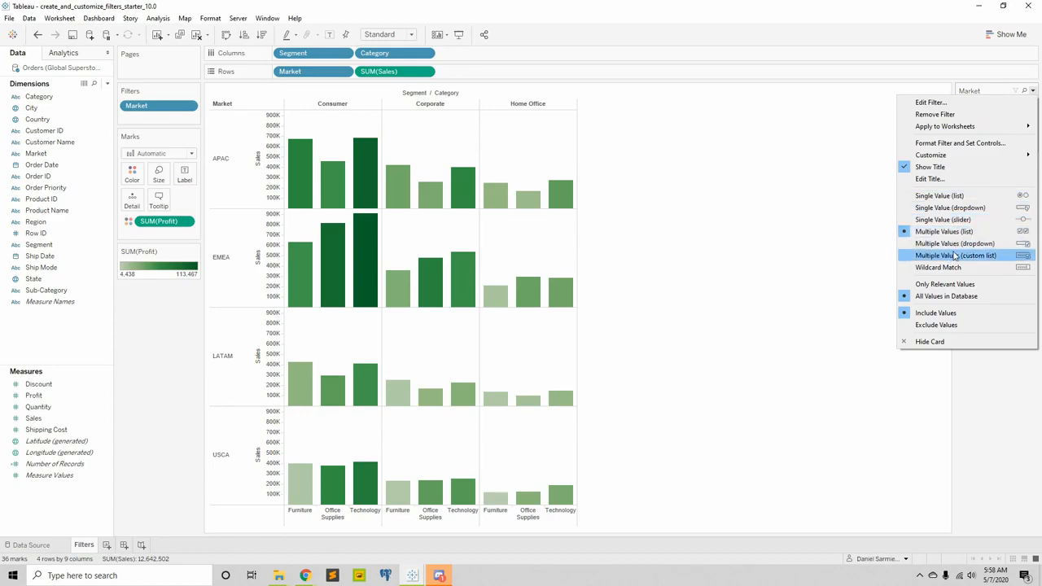
pyautogui.click(963, 198)
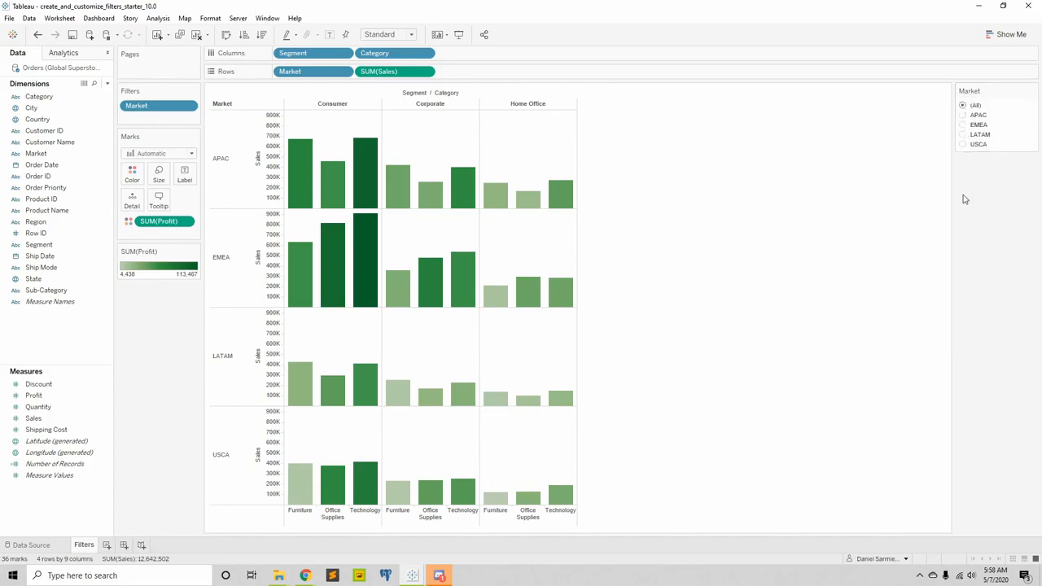
pyautogui.click(962, 115)
pyautogui.click(962, 125)
pyautogui.click(962, 134)
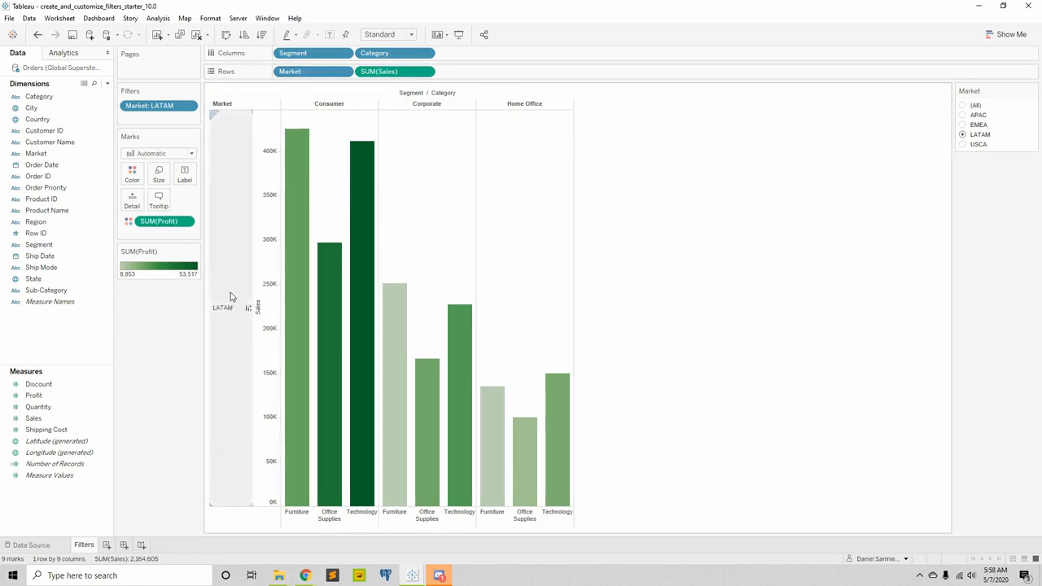
pyautogui.moveTo(343, 289)
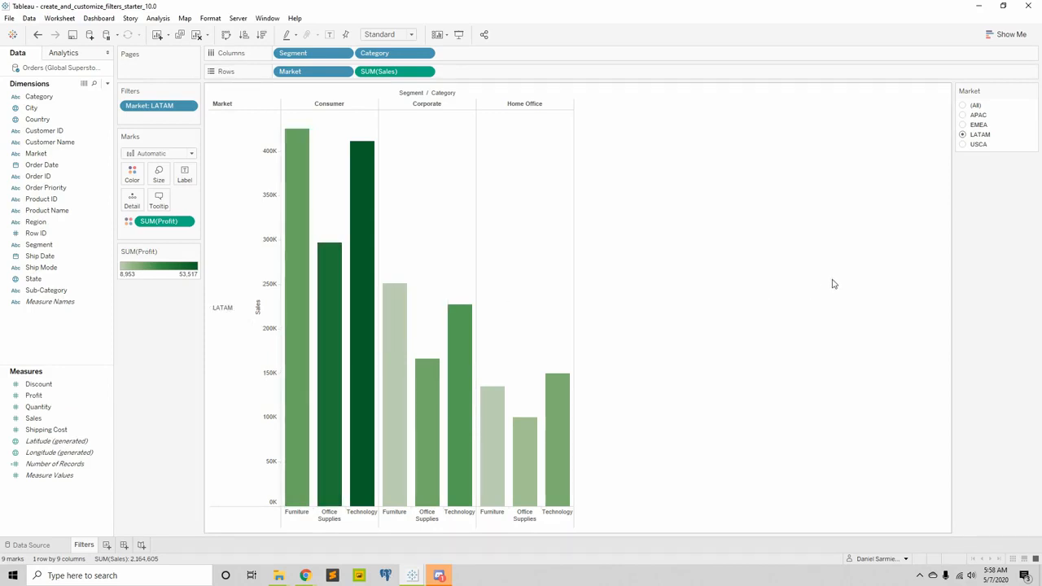
# Change the Market filter's title to "Select a Market".
pyautogui.moveTo(1002, 87)
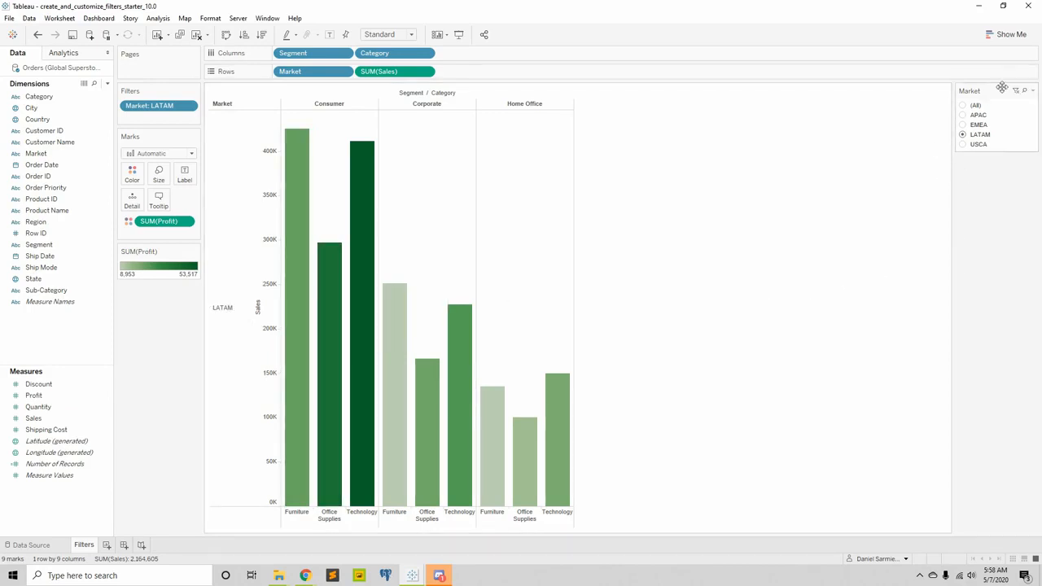
pyautogui.click(1032, 92)
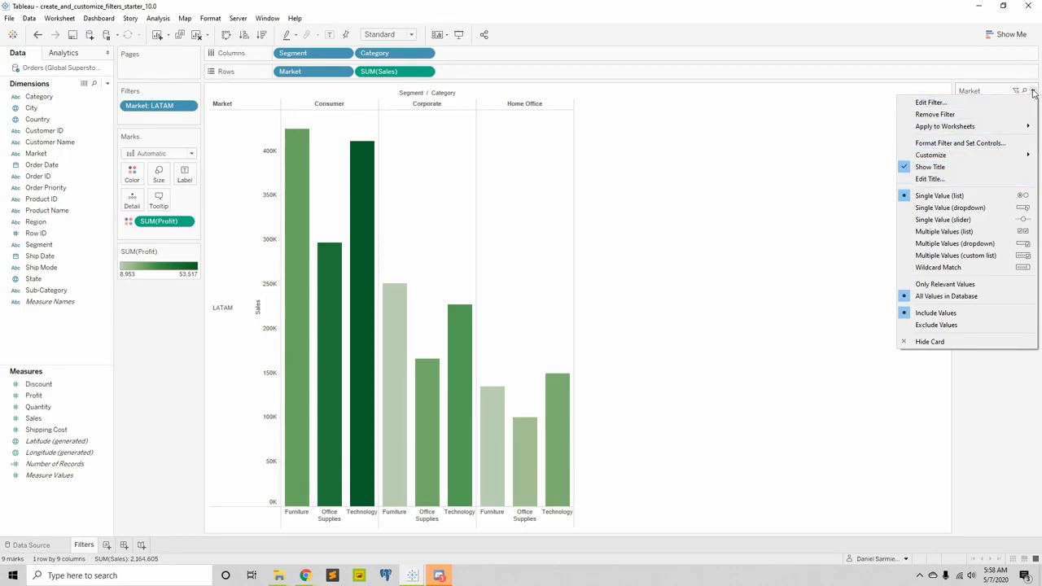
pyautogui.click(929, 179)
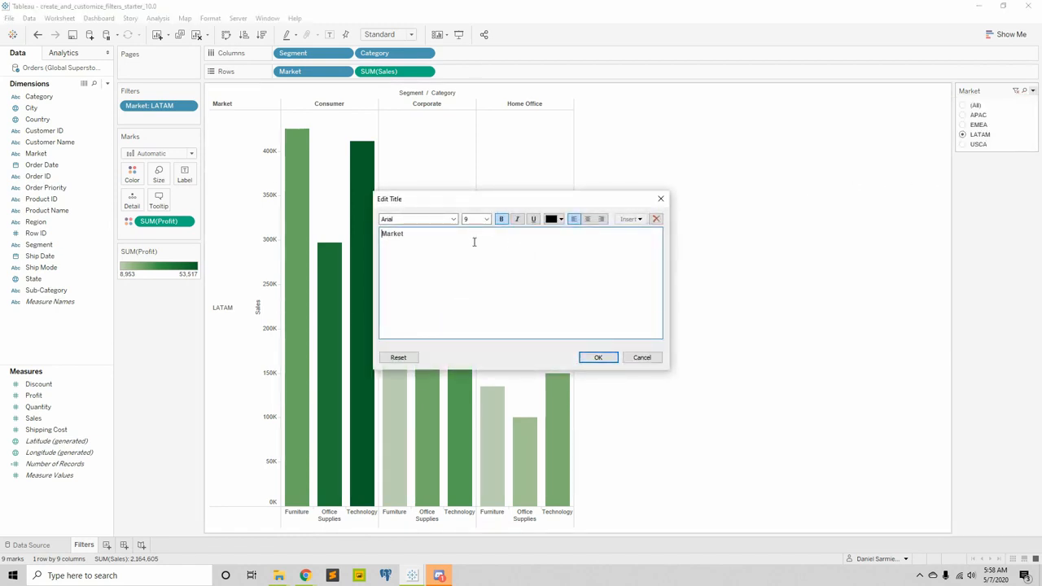
pyautogui.write('sel')
pyautogui.press('BackSpace')
pyautogui.press('BackSpace')
pyautogui.press('BackSpace')
pyautogui.write('Select a')
pyautogui.click(606, 357)
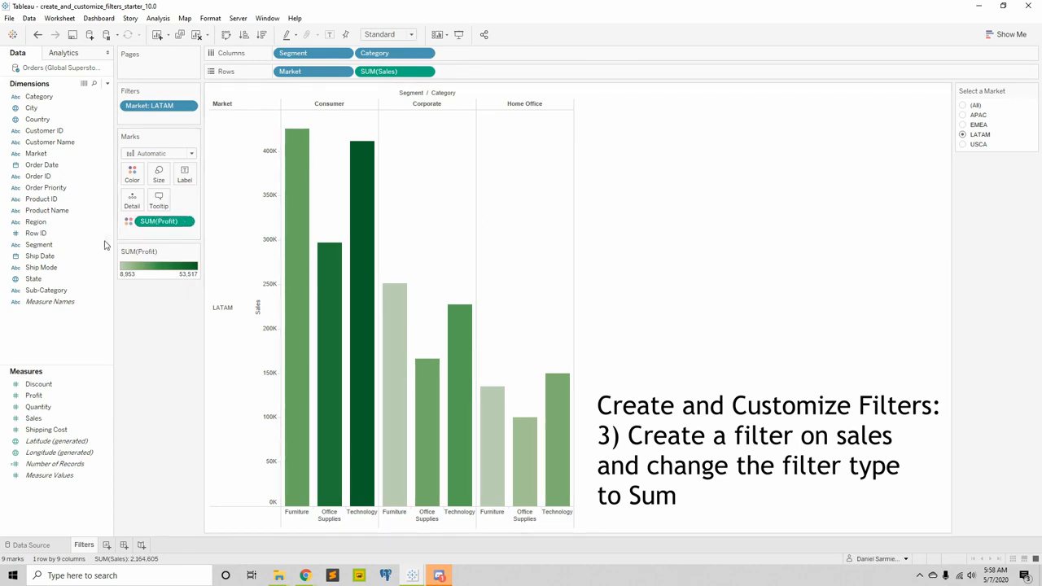
# Add Sales as a filter aggregated by Sum, keeping the full range of values.
pyautogui.click(33, 419)
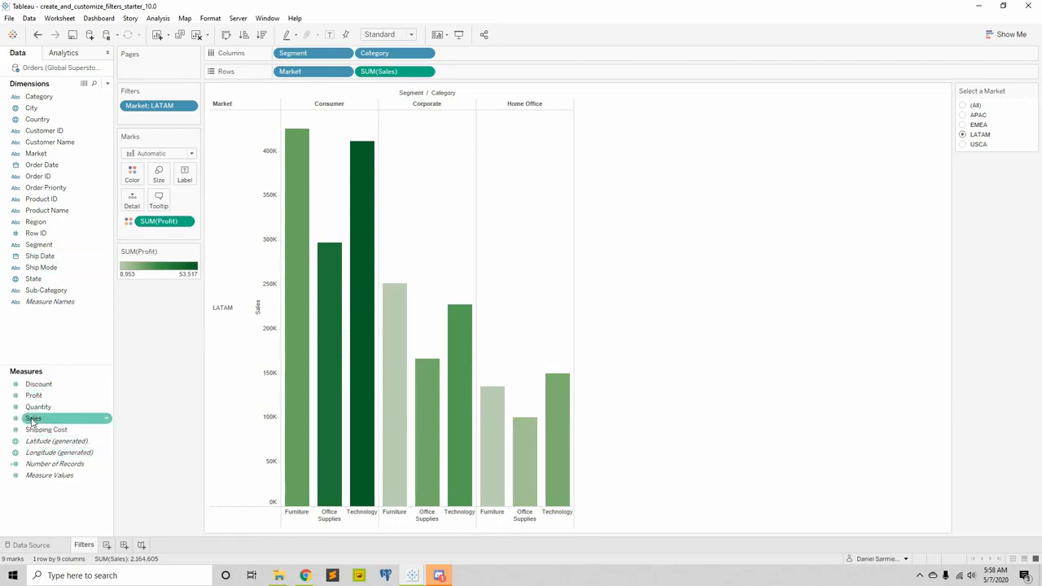
pyautogui.moveTo(33, 419); pyautogui.dragTo(140, 122)
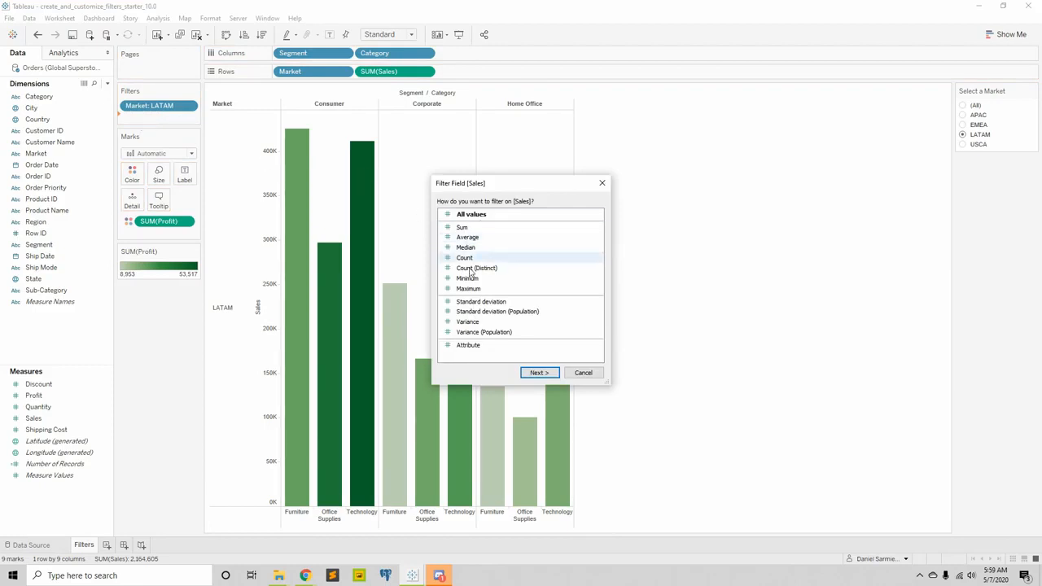
pyautogui.click(513, 230)
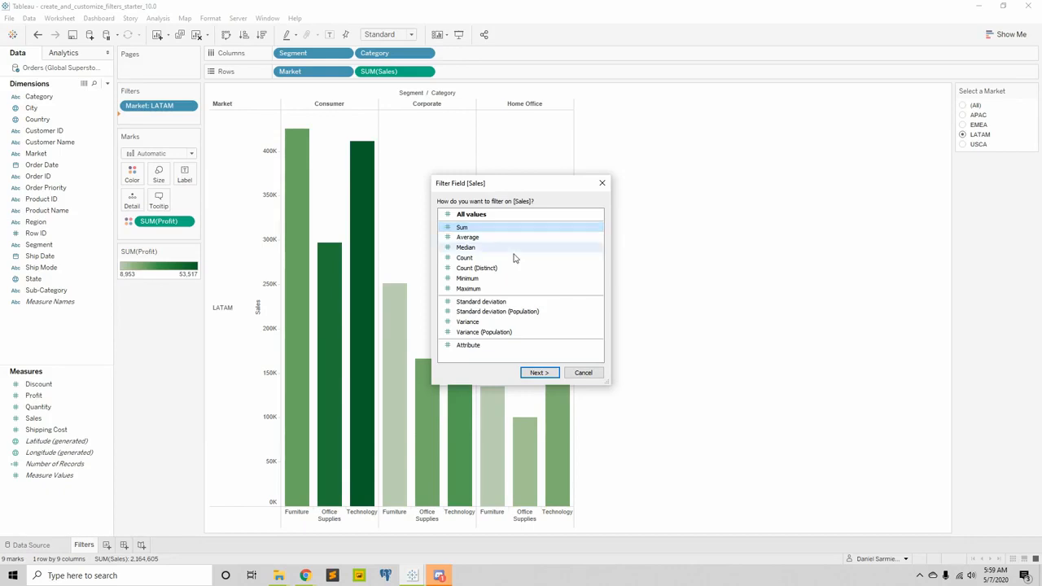
pyautogui.click(539, 373)
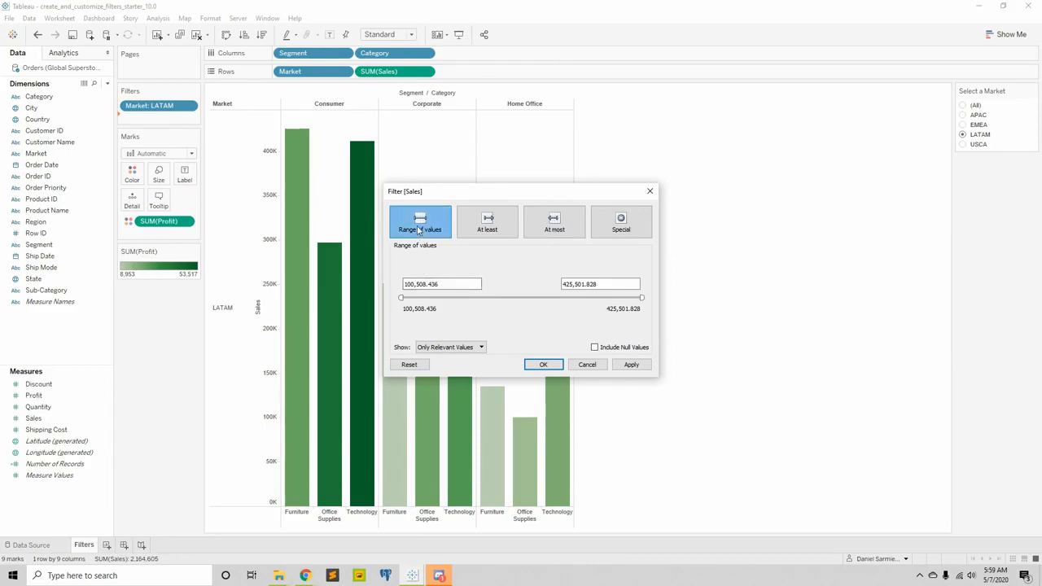
pyautogui.click(543, 364)
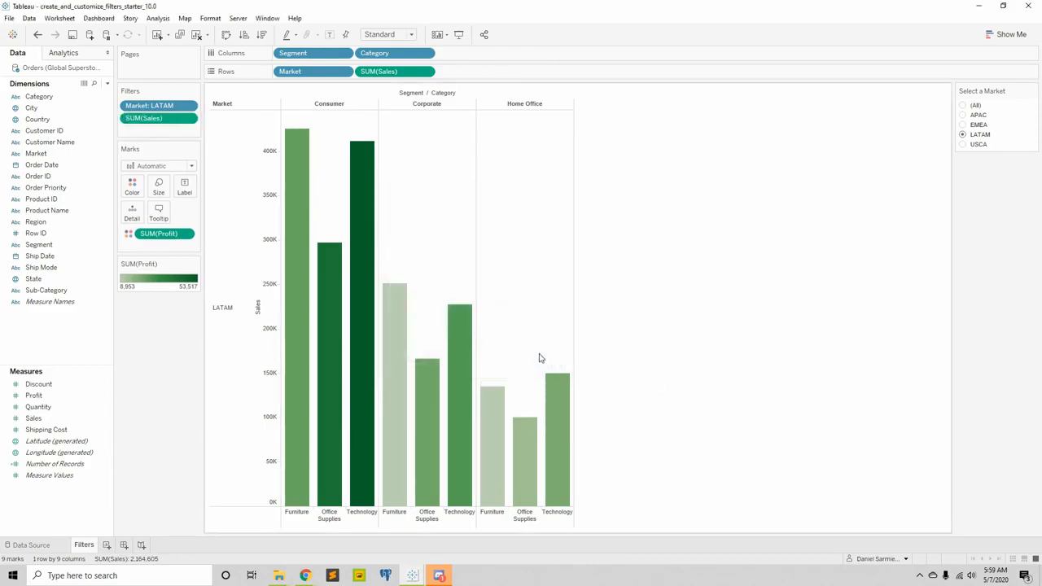
# Show the SUM(Sales) filter control, extend its range to the maximum and select all markets.
pyautogui.click(189, 119)
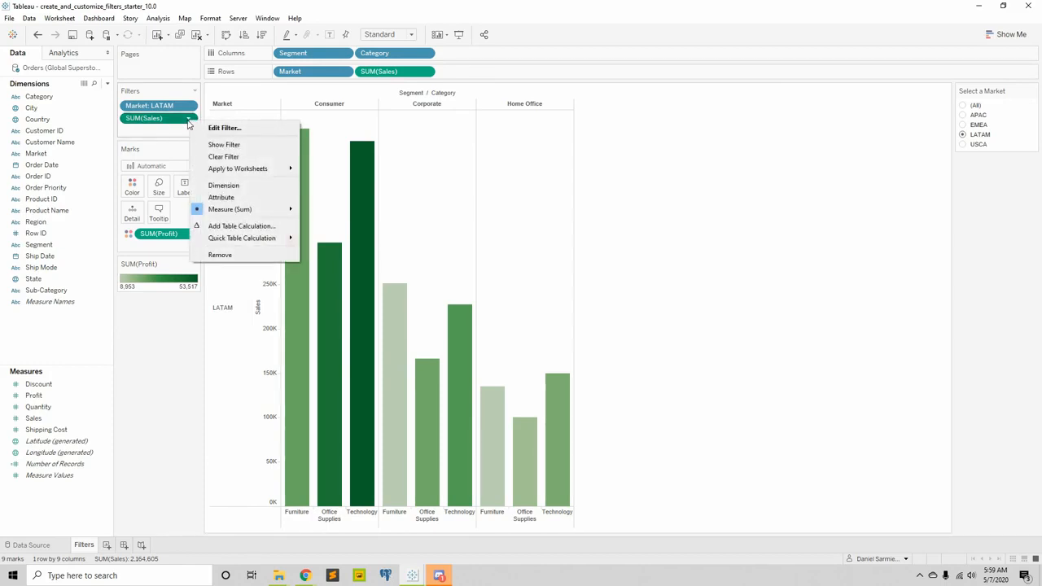
pyautogui.click(231, 145)
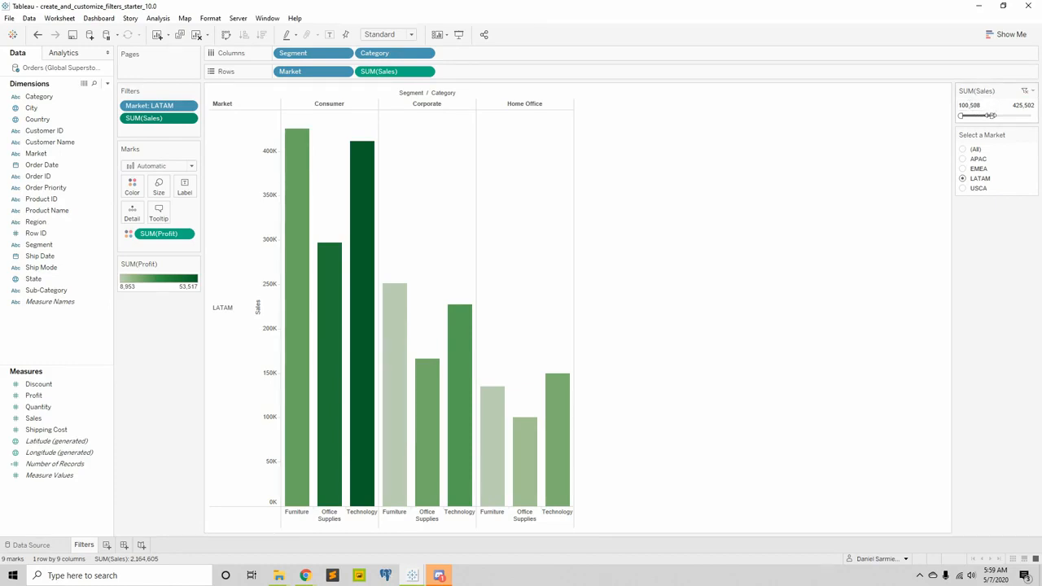
pyautogui.moveTo(991, 115); pyautogui.dragTo(1032, 122)
pyautogui.click(963, 149)
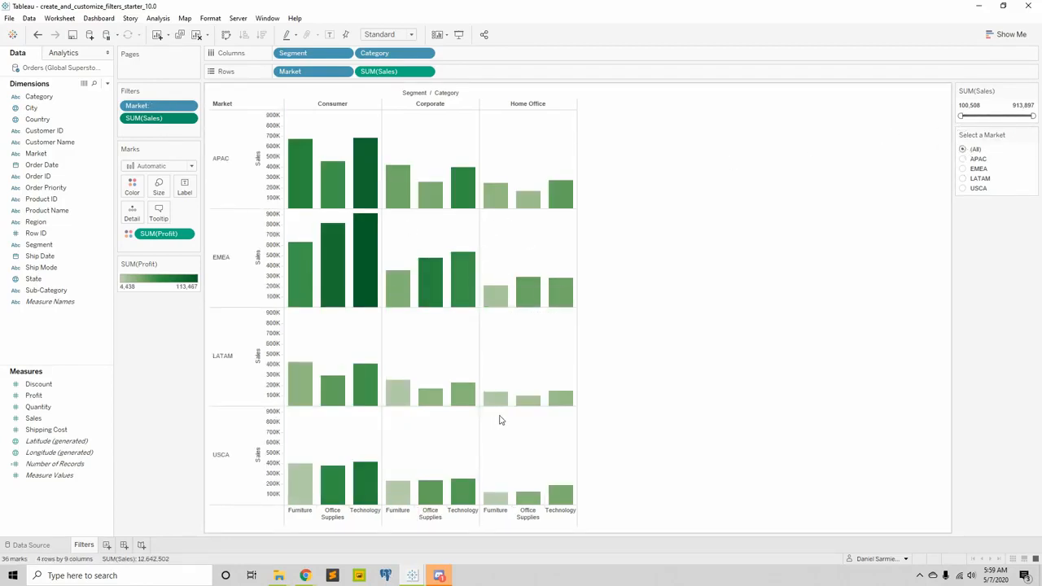
pyautogui.moveTo(449, 201)
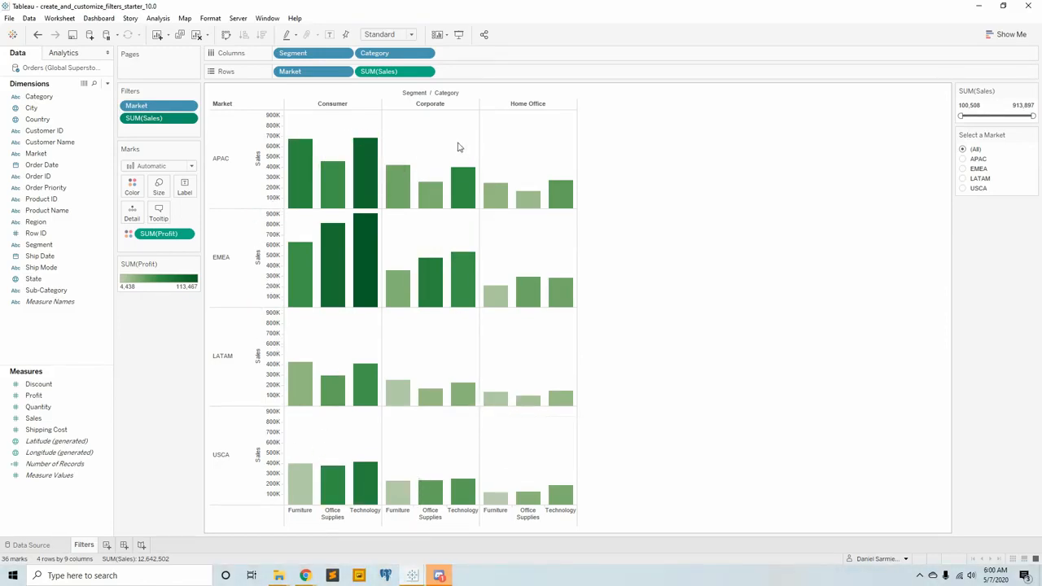
pyautogui.moveTo(291, 154)
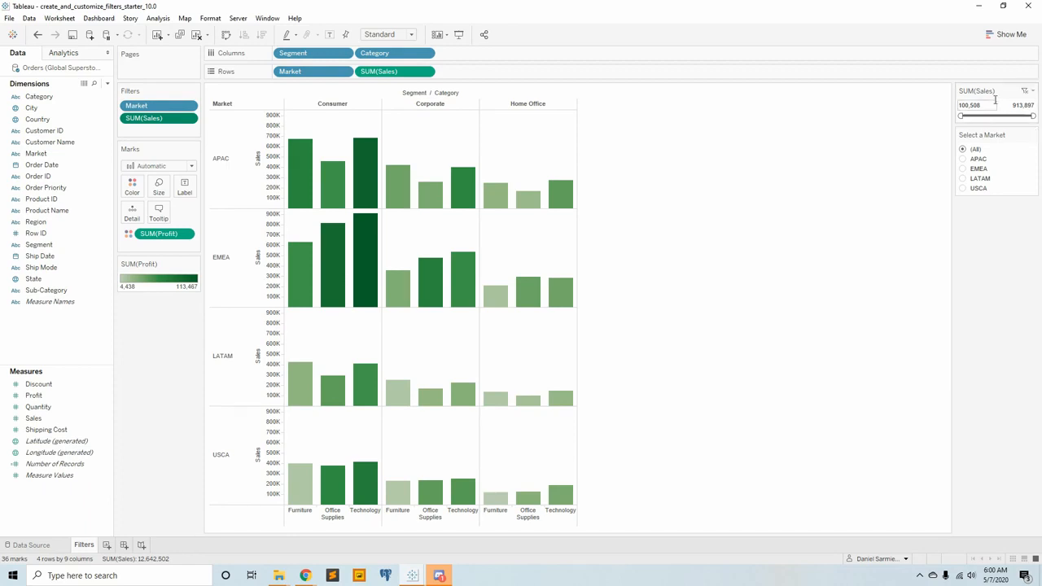
# Retitle the Sales filter "Adjust View by Sales" and place it below the Select a Market filter.
pyautogui.click(1032, 91)
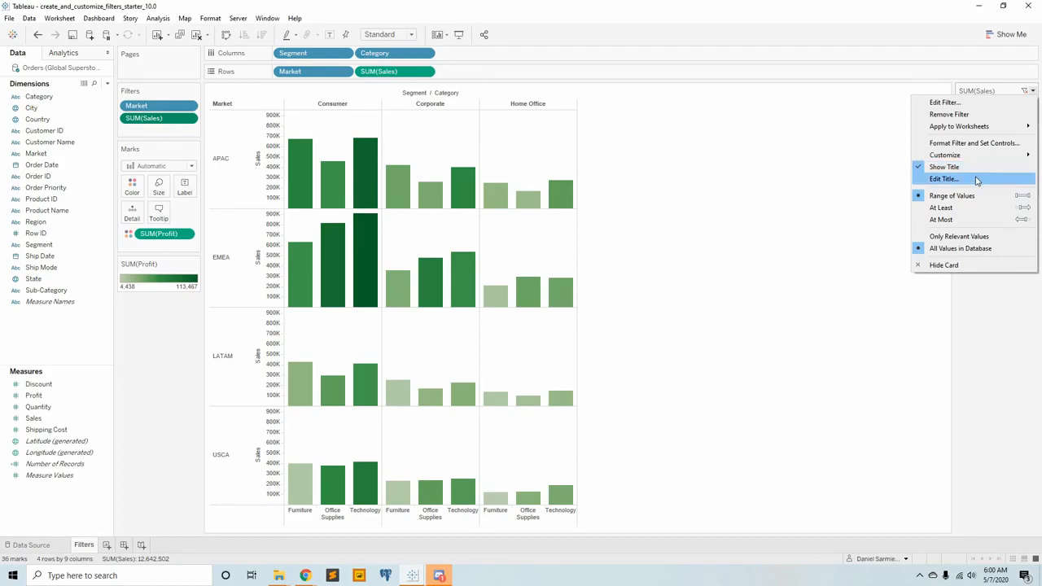
pyautogui.click(977, 180)
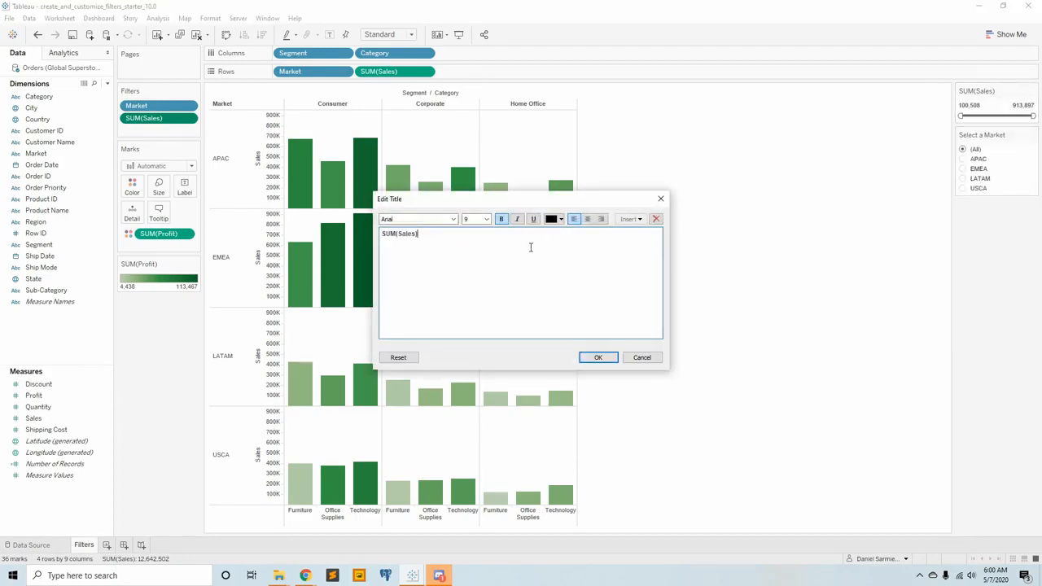
pyautogui.moveTo(491, 244); pyautogui.dragTo(328, 220)
pyautogui.write('Adjust View by')
pyautogui.click(597, 357)
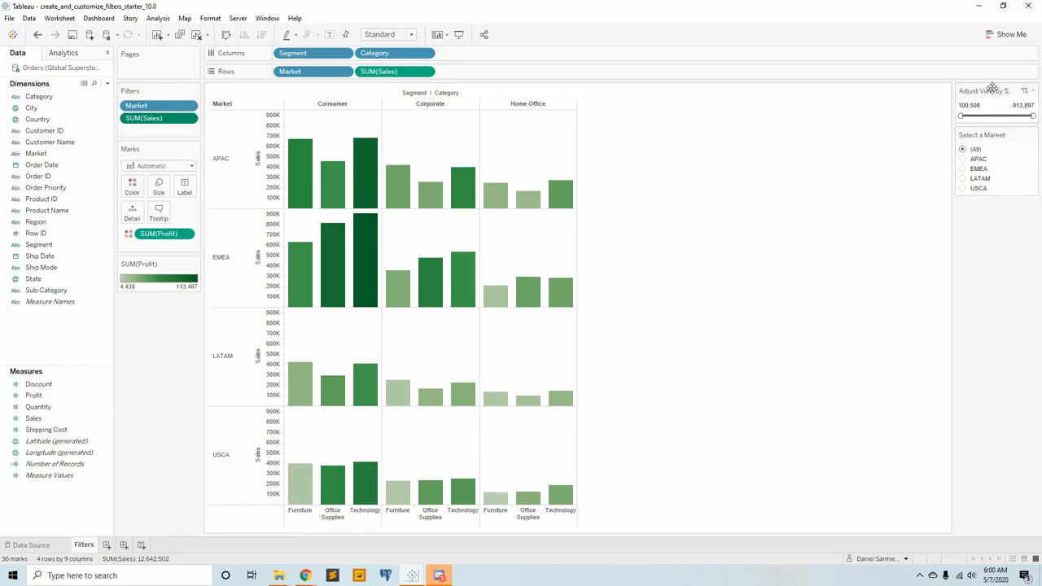
pyautogui.moveTo(991, 218); pyautogui.dragTo(1001, 204)
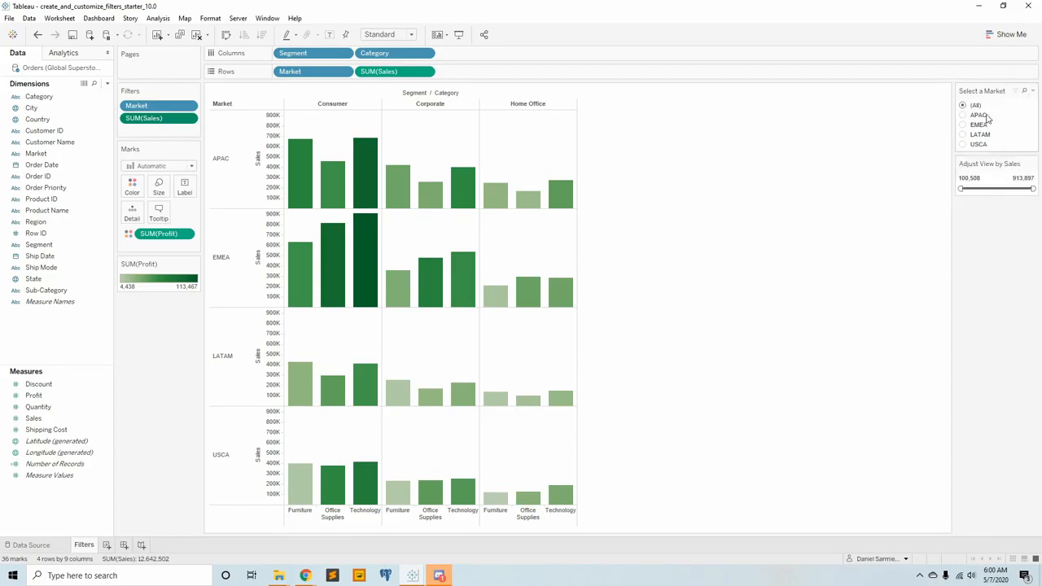
pyautogui.moveTo(986, 164); pyautogui.dragTo(995, 207)
# Filter the chart to APAC and try both ends of the Sales range, ending at 100,508 to about 481,381.
pyautogui.click(963, 115)
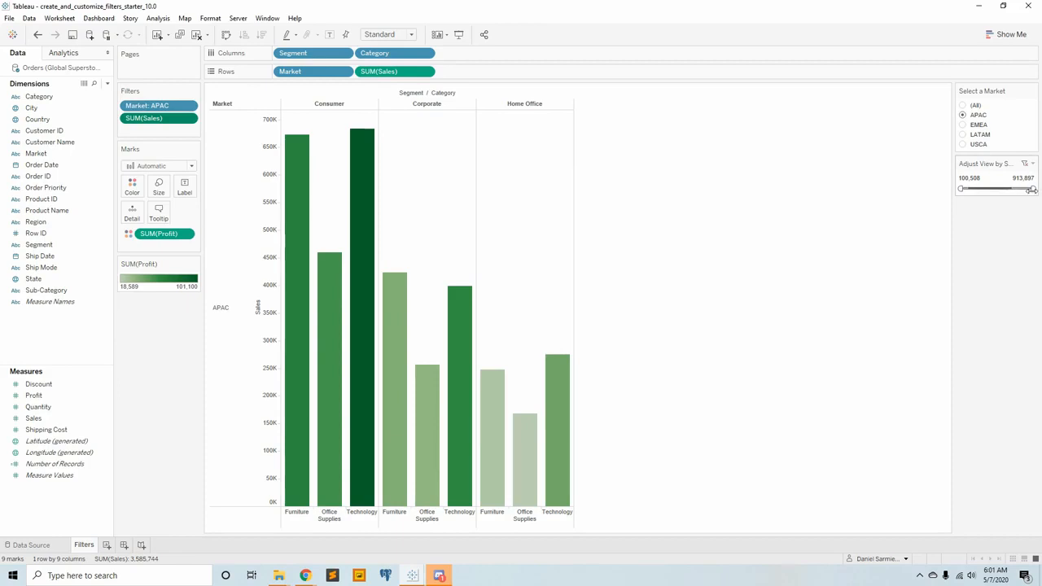
pyautogui.moveTo(1032, 190); pyautogui.dragTo(1014, 191)
pyautogui.moveTo(1013, 188); pyautogui.dragTo(1032, 188)
pyautogui.moveTo(960, 188); pyautogui.dragTo(1012, 188)
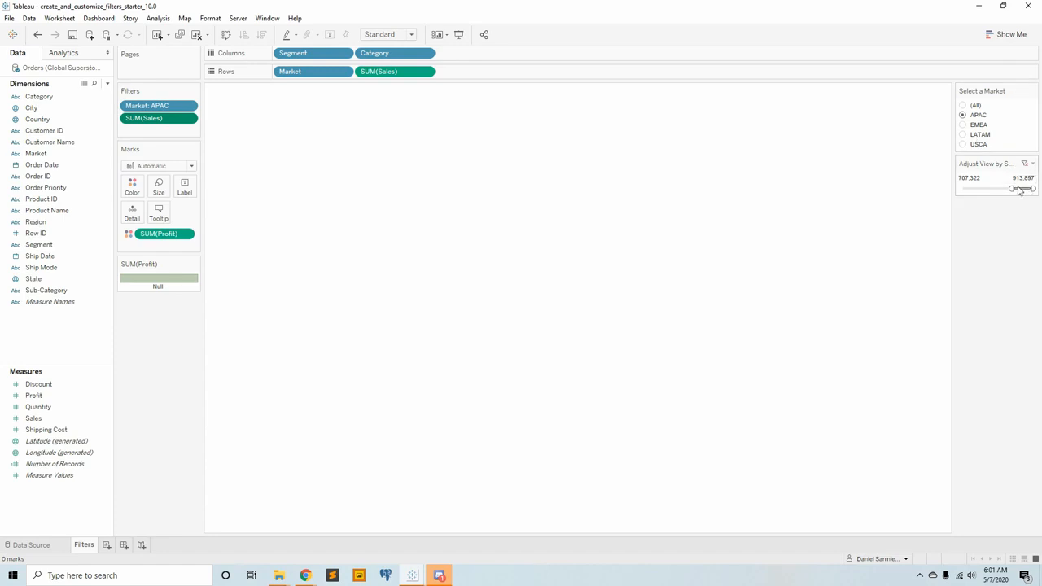
pyautogui.moveTo(1013, 189); pyautogui.dragTo(944, 190)
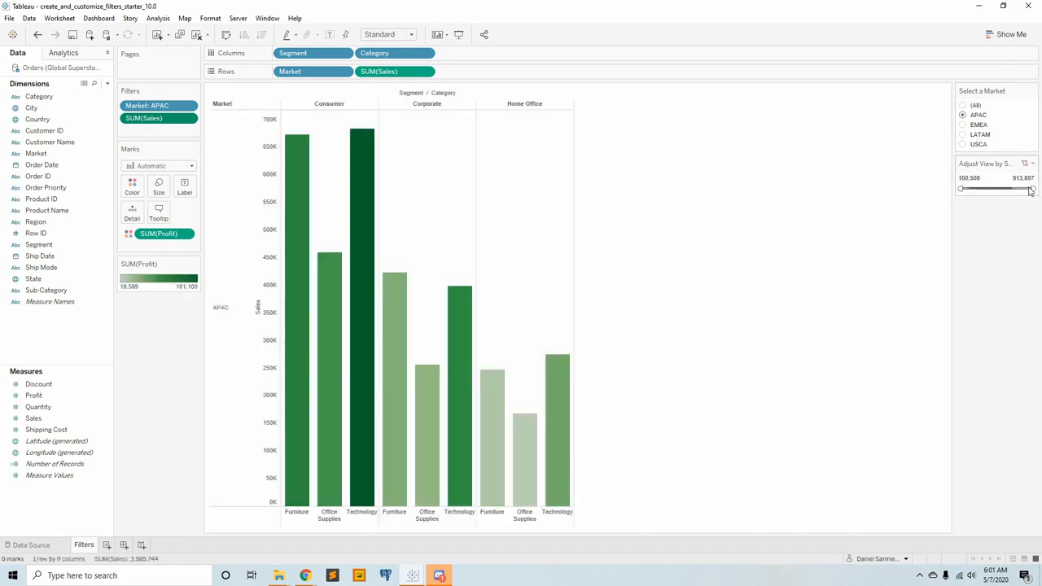
pyautogui.moveTo(1030, 190); pyautogui.dragTo(1012, 190)
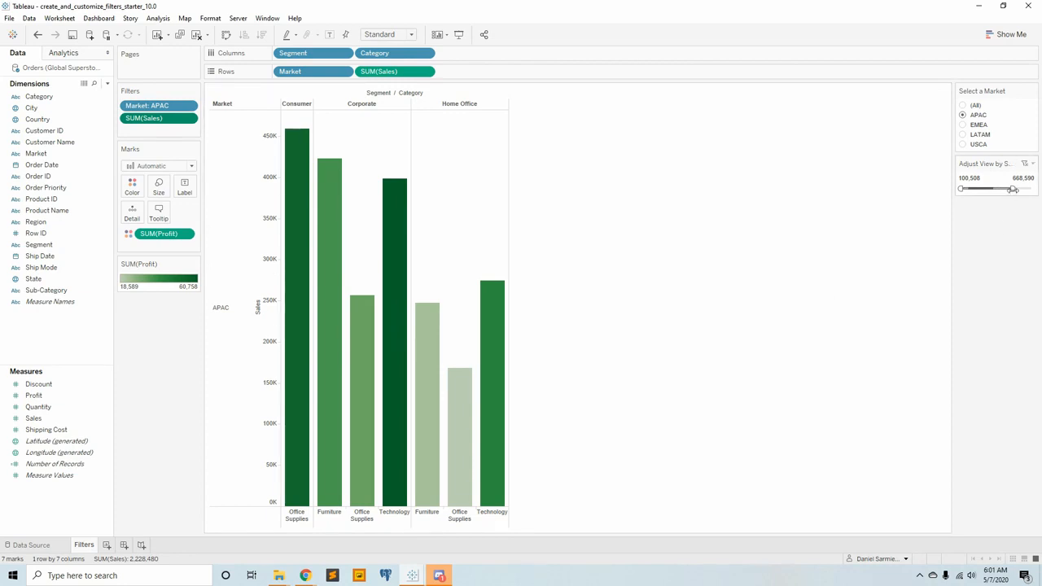
pyautogui.moveTo(1014, 189); pyautogui.dragTo(998, 190)
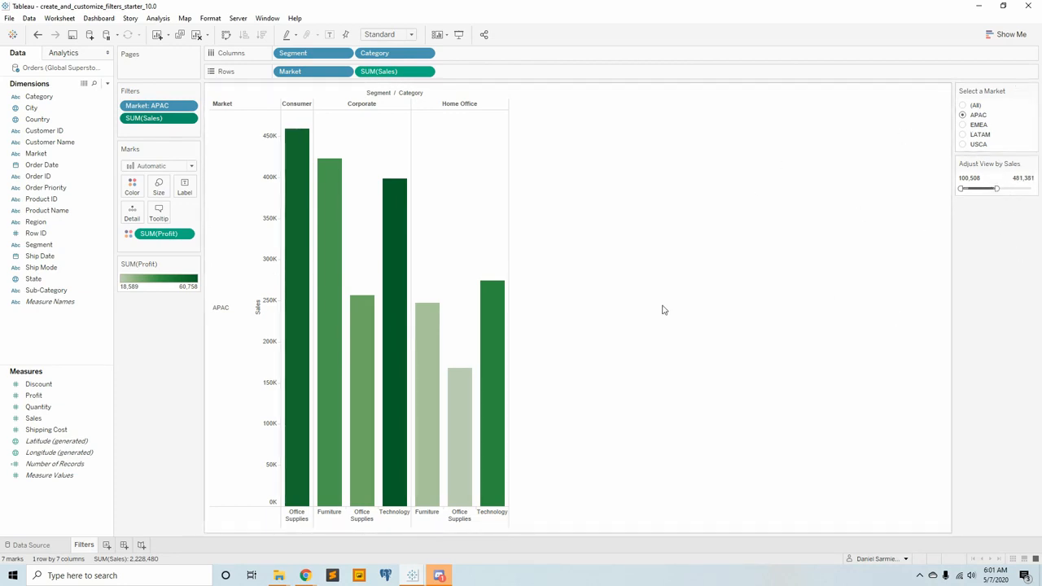
pyautogui.click(306, 575)
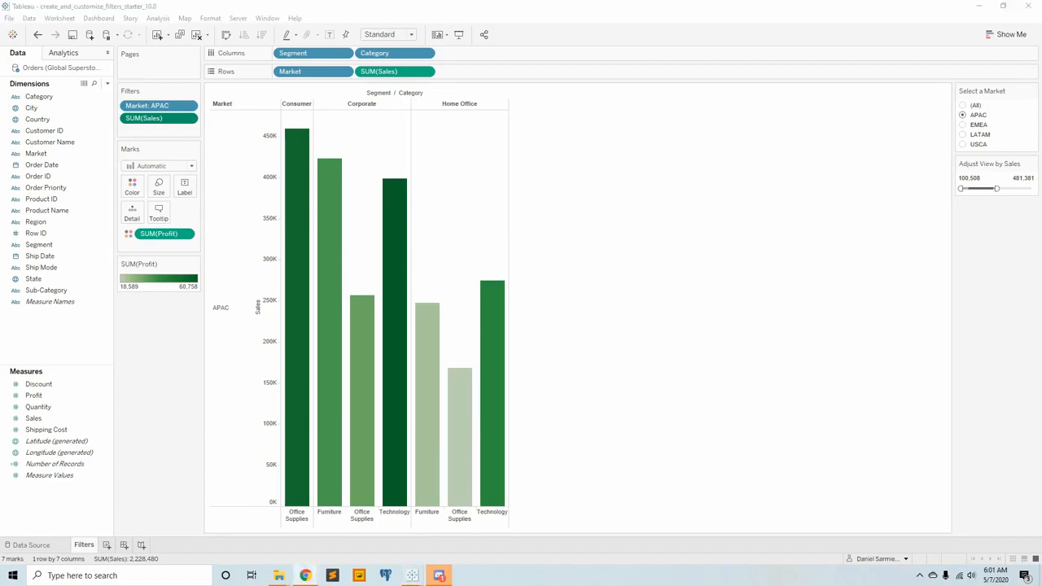